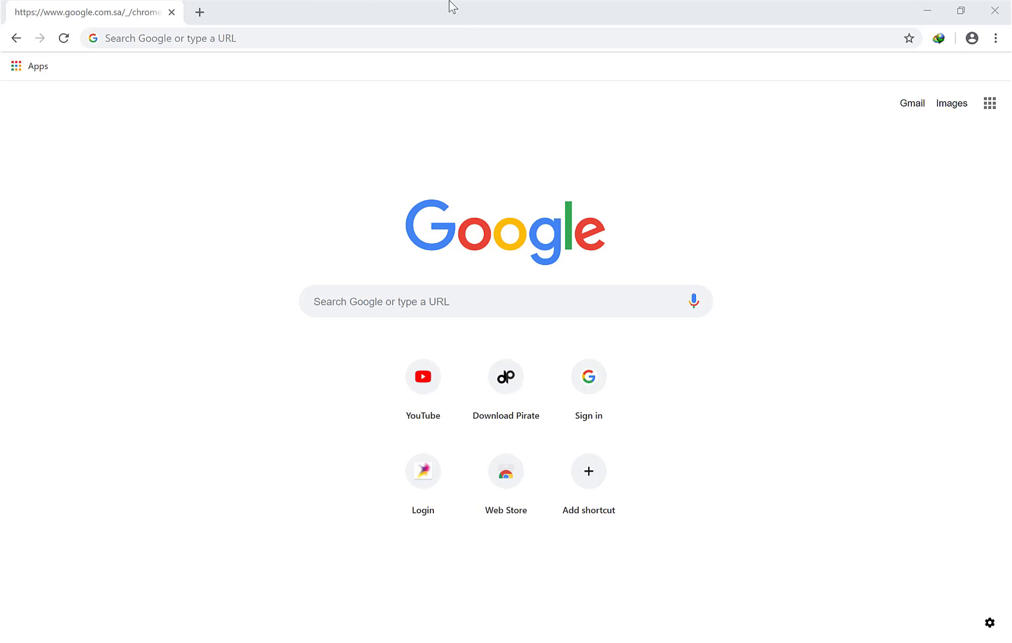
Load the router's login page at 192.168.1.1 in Chrome
{"action": "left_click", "coordinate": [243, 40]}
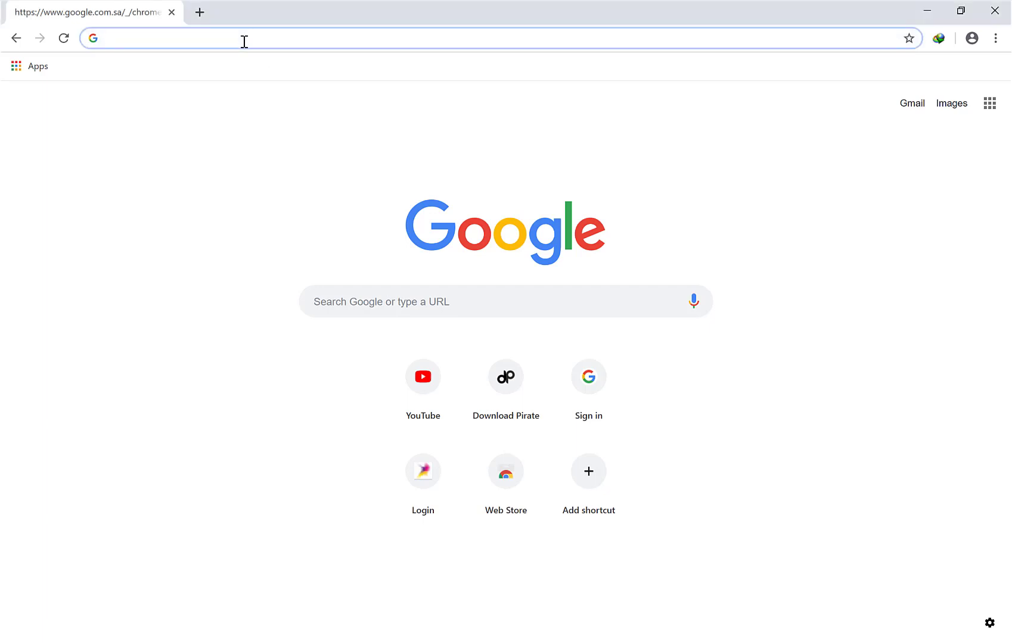
{"action": "type", "text": "192"}
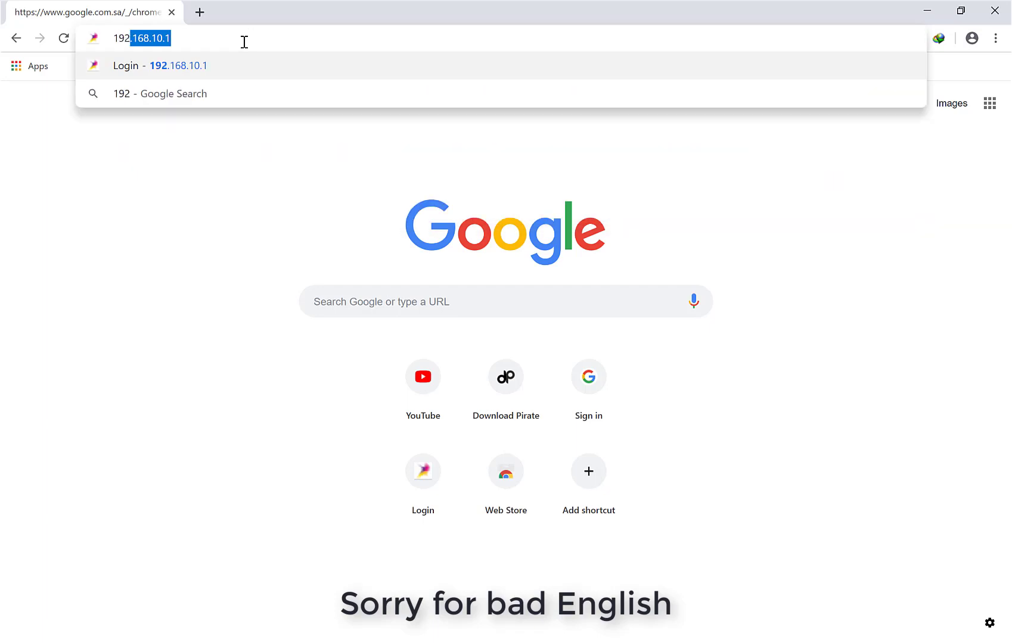
{"action": "type", "text": ".168"}
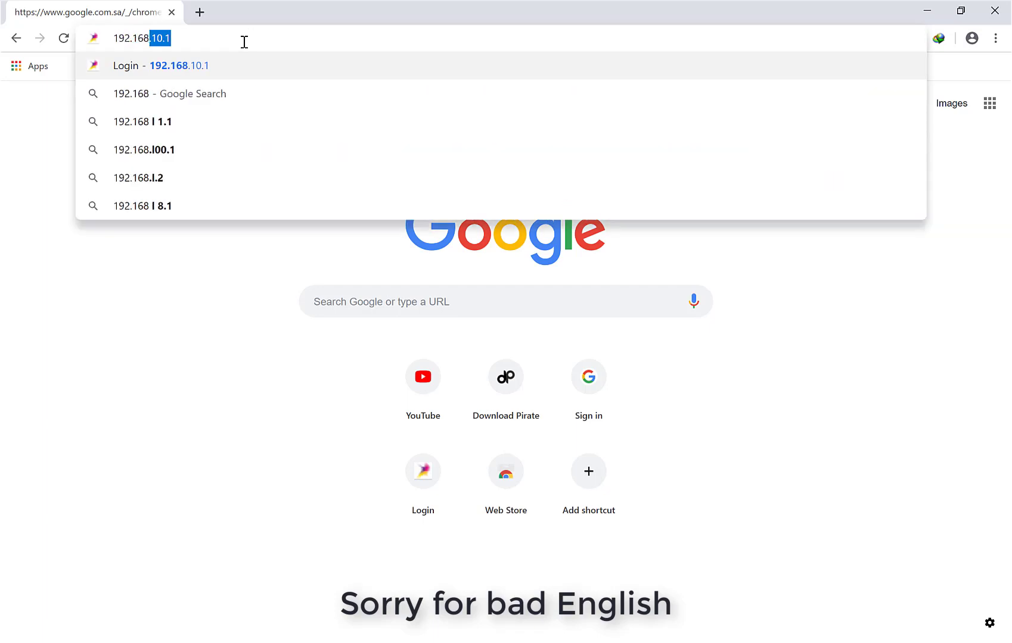
{"action": "type", "text": ".1.1"}
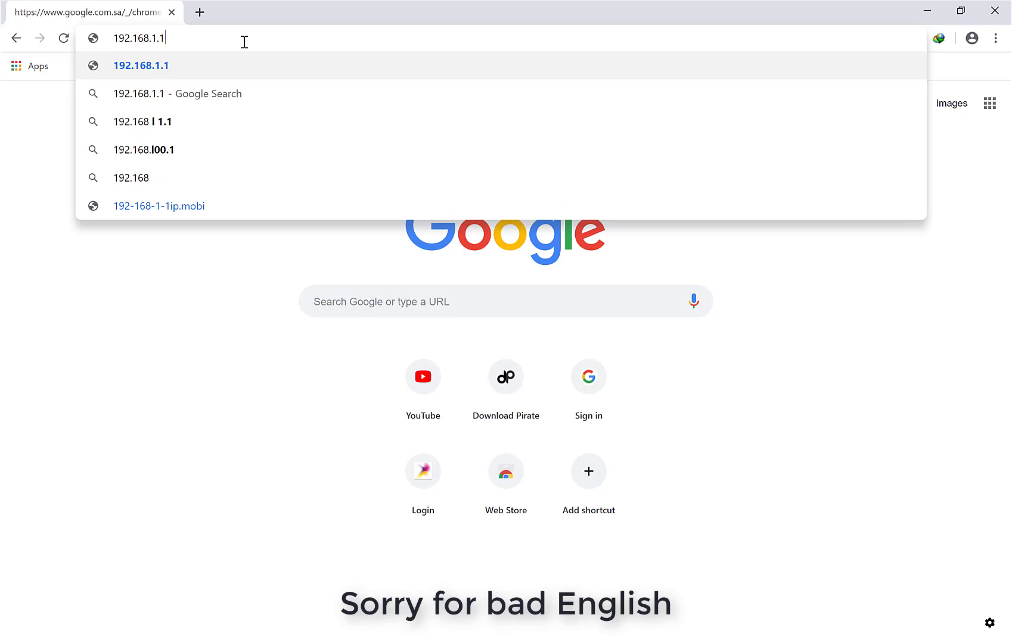
{"action": "key", "text": "Return"}
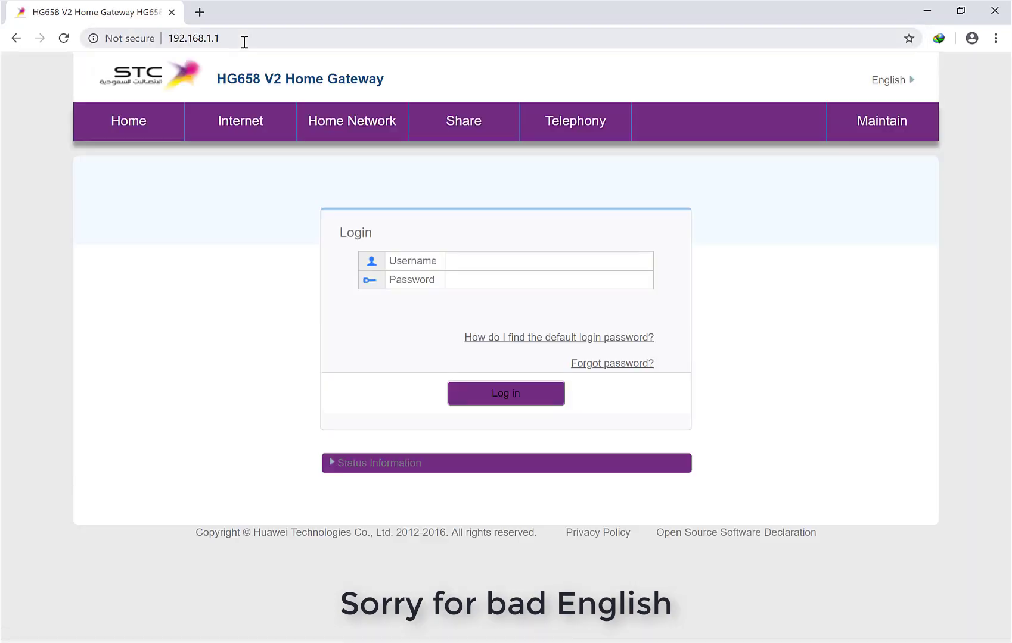
Sign in to the HG658 V2 as admin with the administrator password
{"action": "left_click", "coordinate": [474, 265]}
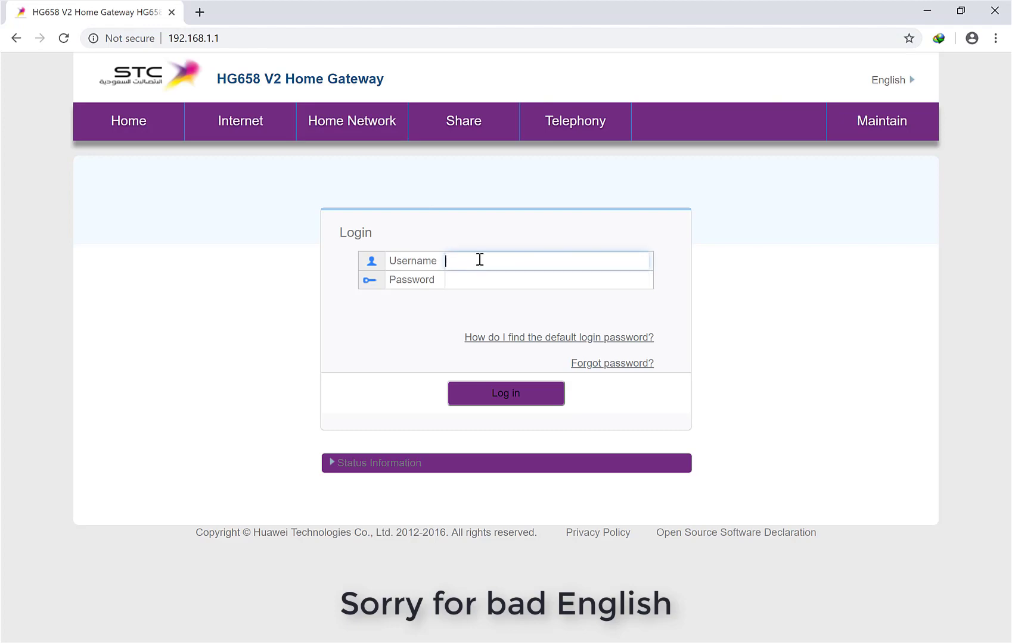
{"action": "type", "text": "admin"}
{"action": "left_click", "coordinate": [468, 282]}
{"action": "type", "text": "a"}
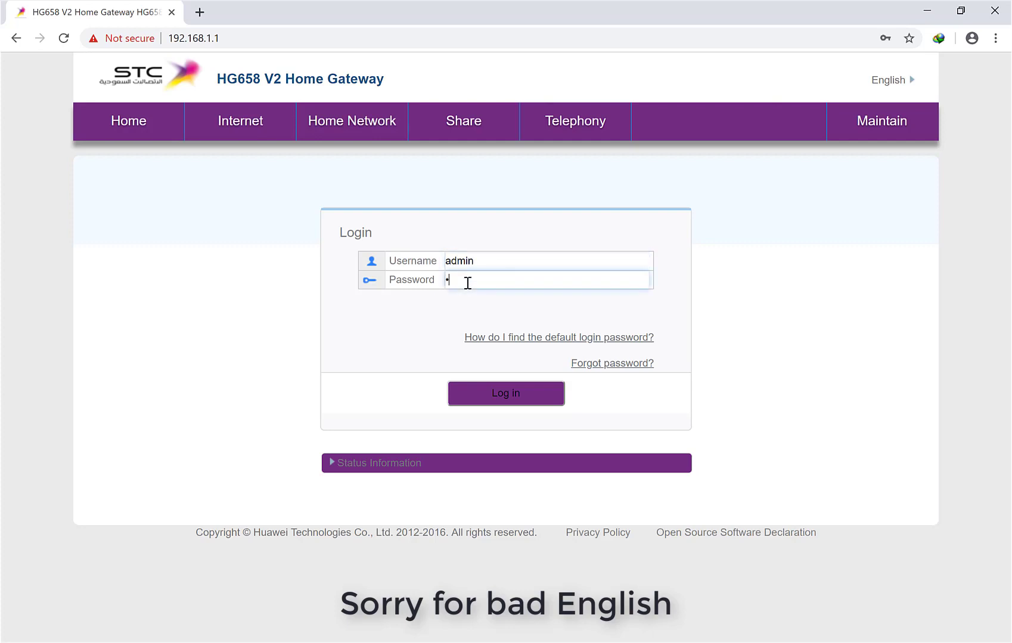
{"action": "type", "text": "••••••••••••"}
{"action": "left_click", "coordinate": [460, 391]}
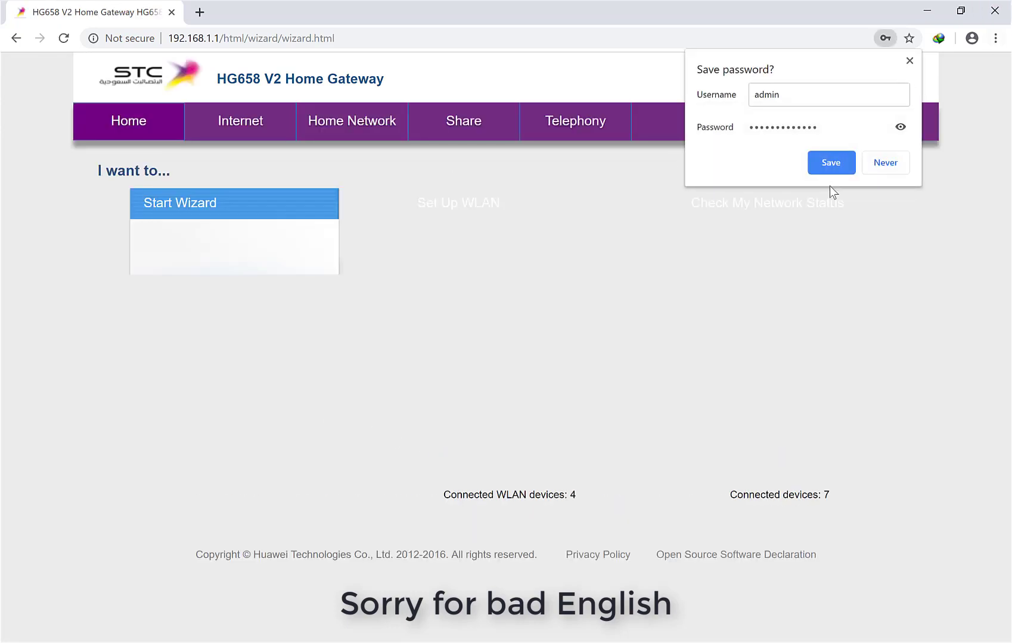
Dismiss the save-password prompt and go to Home Network > WLAN Access
{"action": "left_click", "coordinate": [831, 163]}
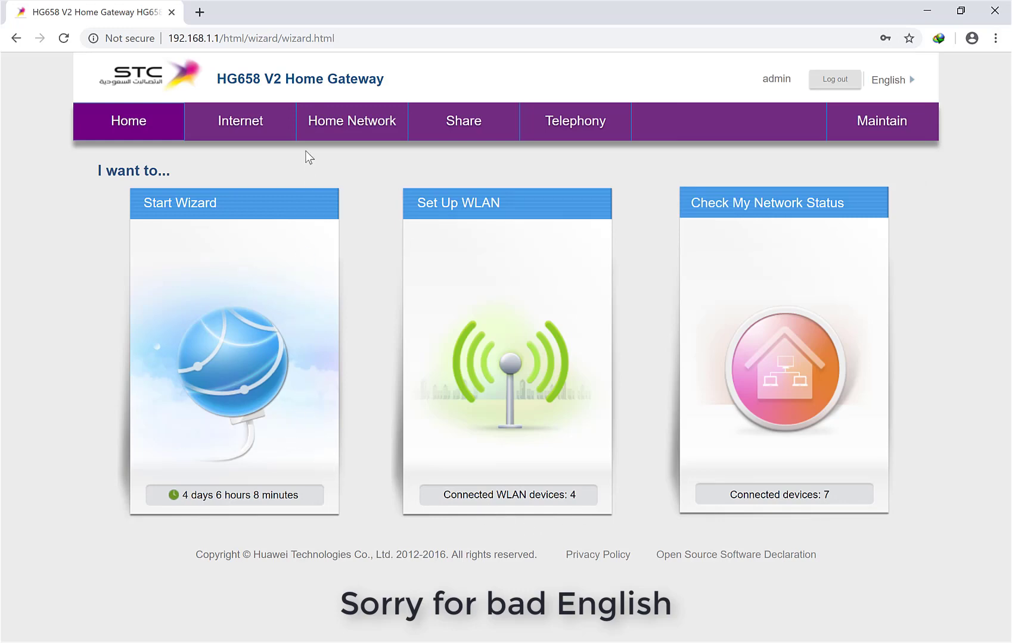
{"action": "left_click", "coordinate": [314, 126]}
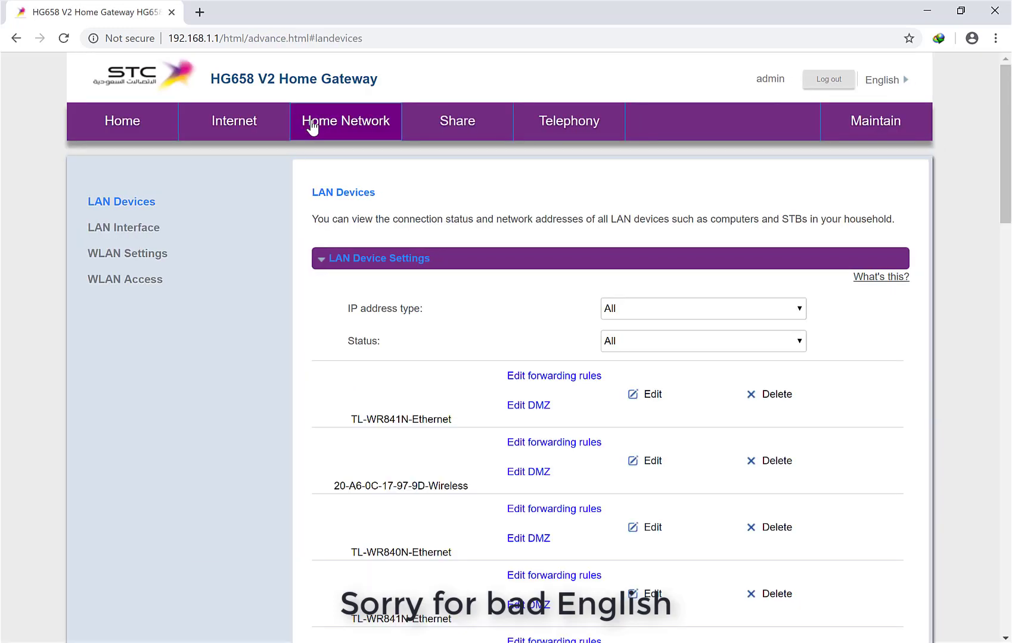
{"action": "left_click", "coordinate": [131, 278]}
{"action": "left_click", "coordinate": [358, 299]}
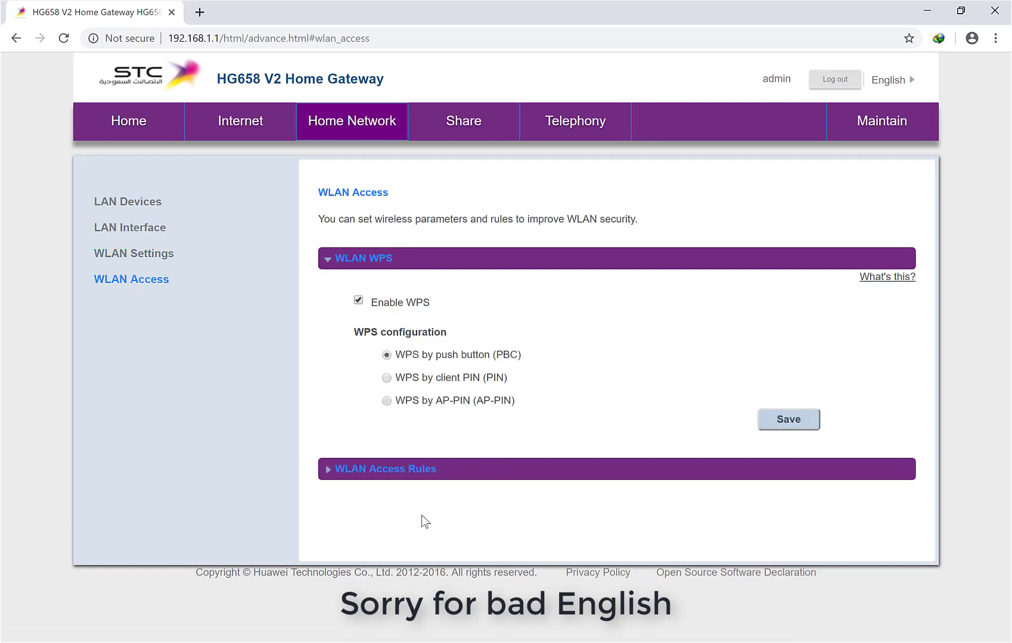
Expand WLAN Access Rules and select 'Allow all computers in the WLAN'
{"action": "left_click", "coordinate": [384, 474]}
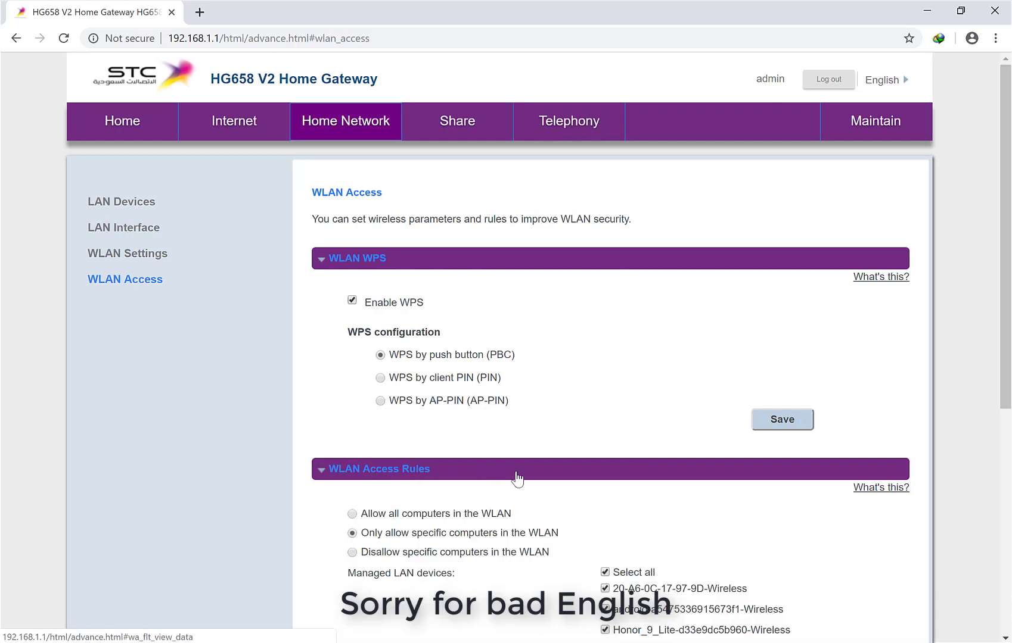
{"action": "scroll", "coordinate": [517, 478], "scroll_direction": "down", "scroll_amount": 7}
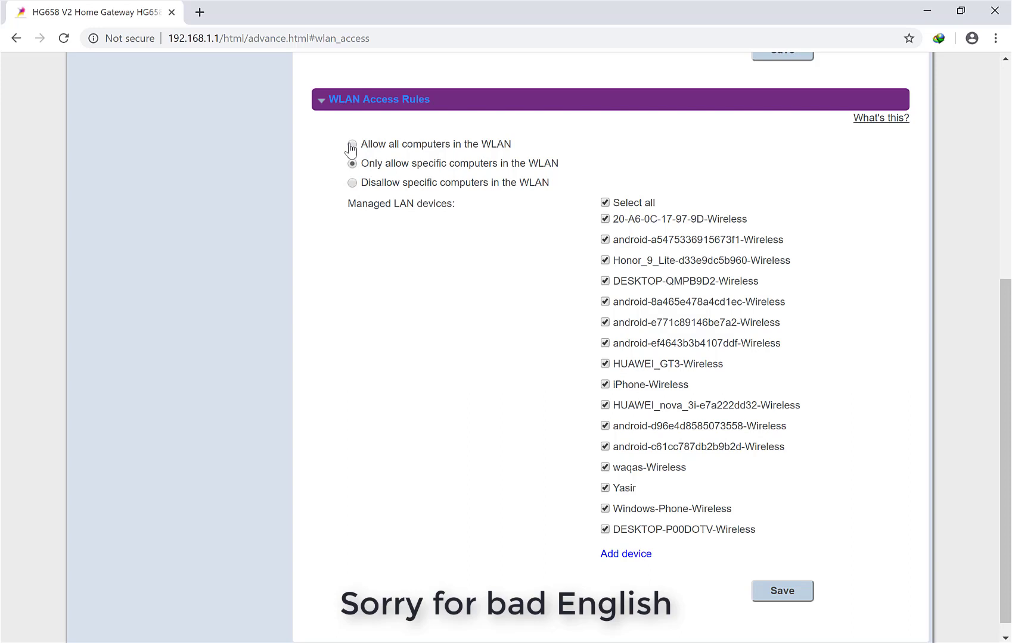
{"action": "left_click", "coordinate": [352, 145]}
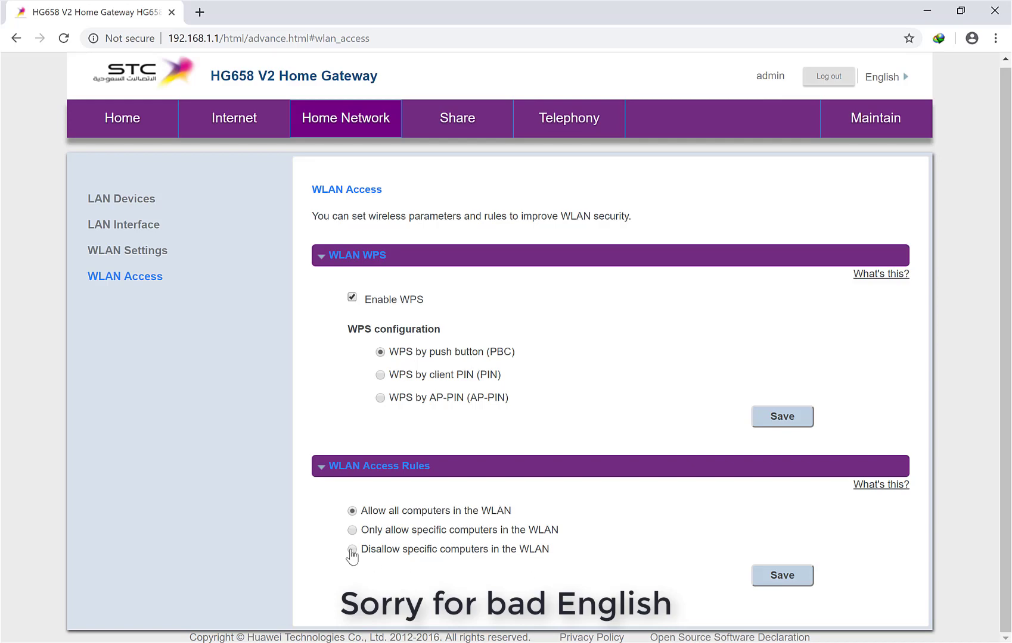
Select 'Only allow specific computers in the WLAN' to list the 16 managed LAN devices
{"action": "left_click", "coordinate": [352, 531]}
{"action": "scroll", "coordinate": [356, 535], "scroll_direction": "down", "scroll_amount": 6}
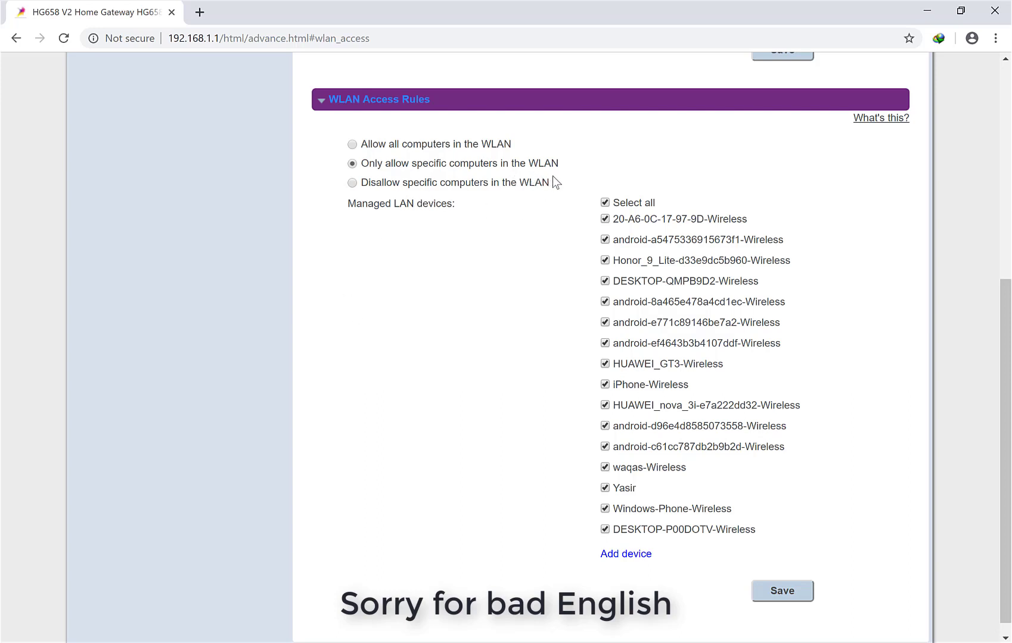
Toggle Select all off and back on so all 16 devices are checked, then save
{"action": "left_click", "coordinate": [603, 204]}
{"action": "left_click", "coordinate": [604, 203]}
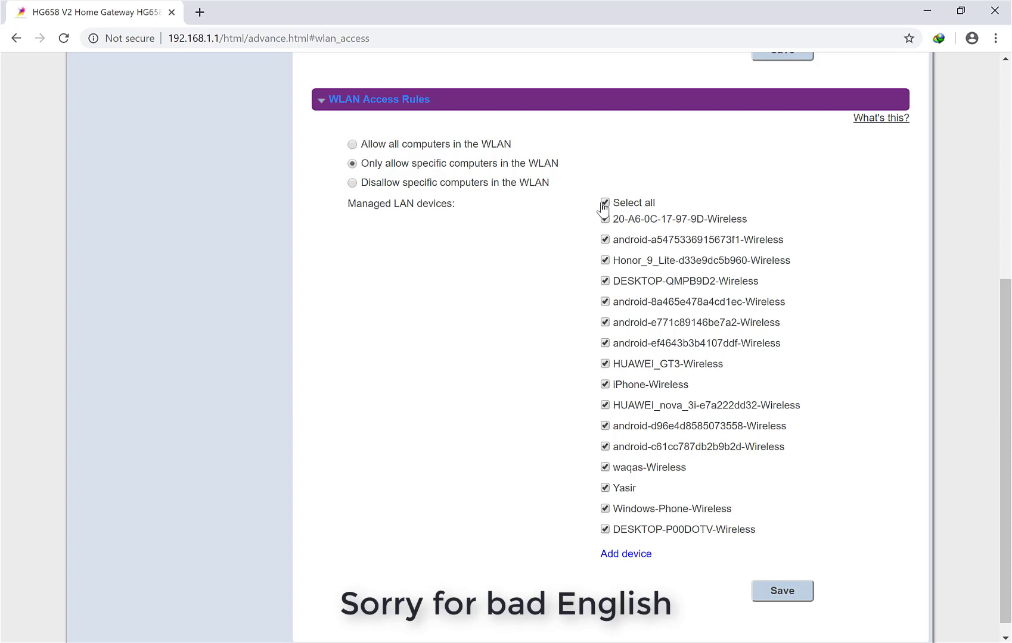
{"action": "left_click", "coordinate": [776, 602]}
Set the access rule to 'Disallow specific computers in the WLAN'
{"action": "scroll", "coordinate": [317, 403], "scroll_direction": "up", "scroll_amount": 4}
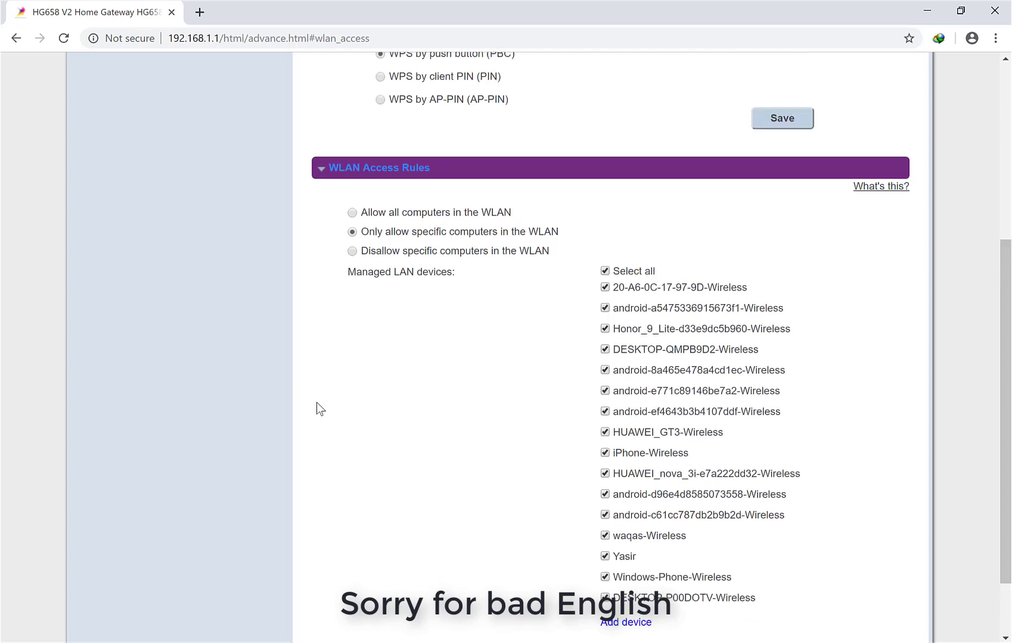
{"action": "scroll", "coordinate": [315, 405], "scroll_direction": "down", "scroll_amount": 2}
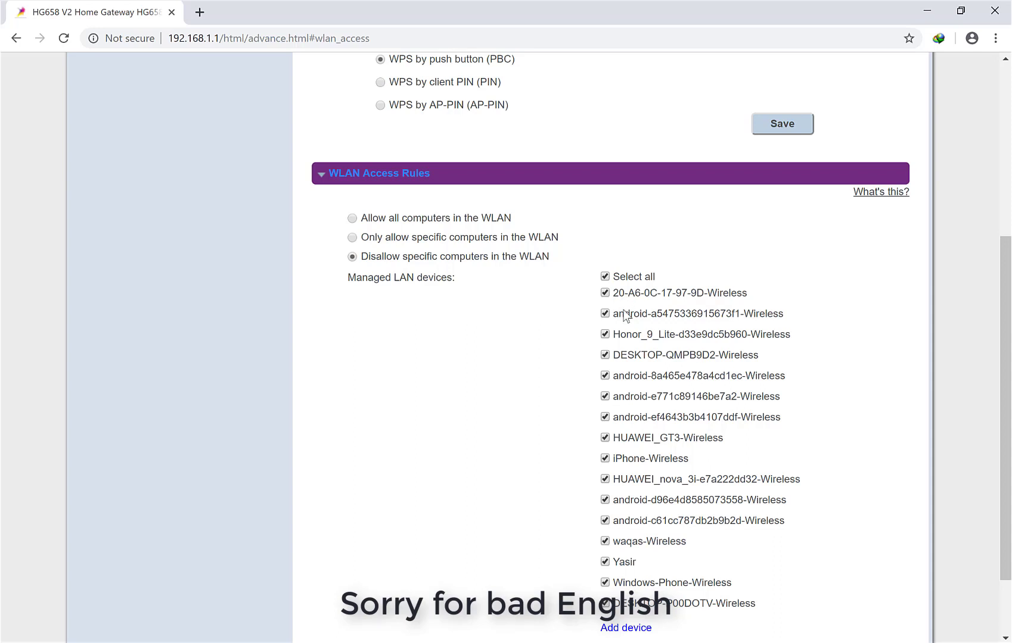
Clear Select all and check only the first two managed LAN devices
{"action": "left_click", "coordinate": [605, 276]}
{"action": "left_click", "coordinate": [605, 293]}
{"action": "left_click", "coordinate": [605, 314]}
{"action": "scroll", "coordinate": [606, 323], "scroll_direction": "down", "scroll_amount": 3}
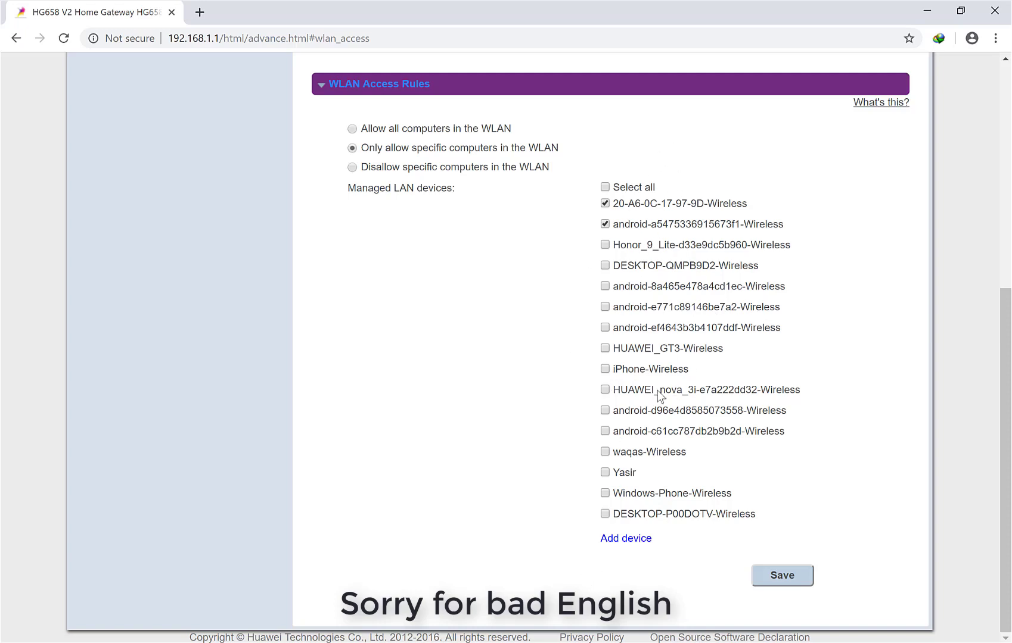
Tick Select all so all 16 managed LAN devices are allowed again
{"action": "left_click", "coordinate": [605, 187]}
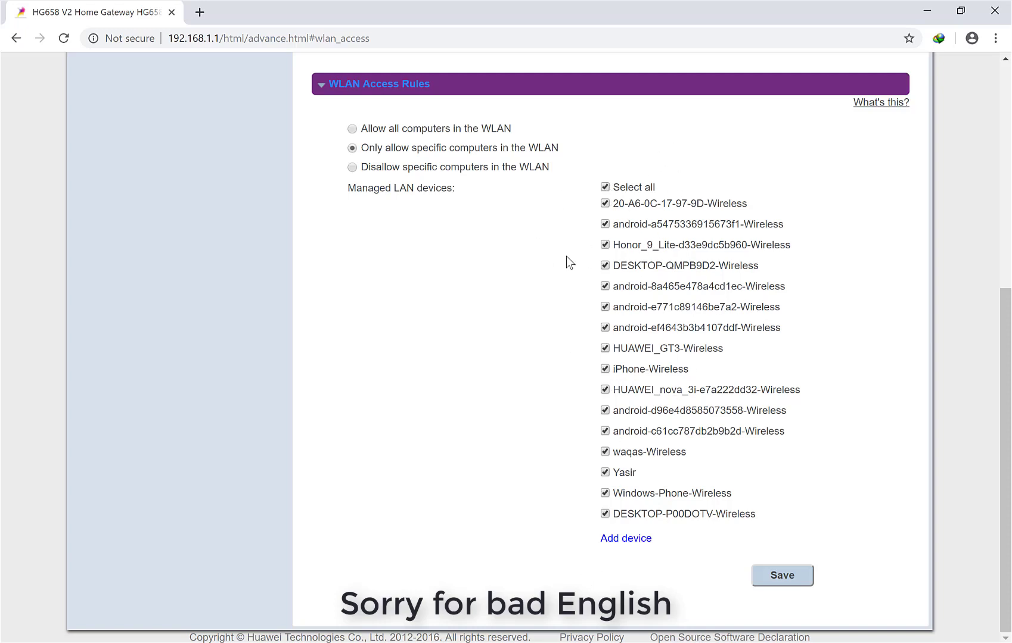